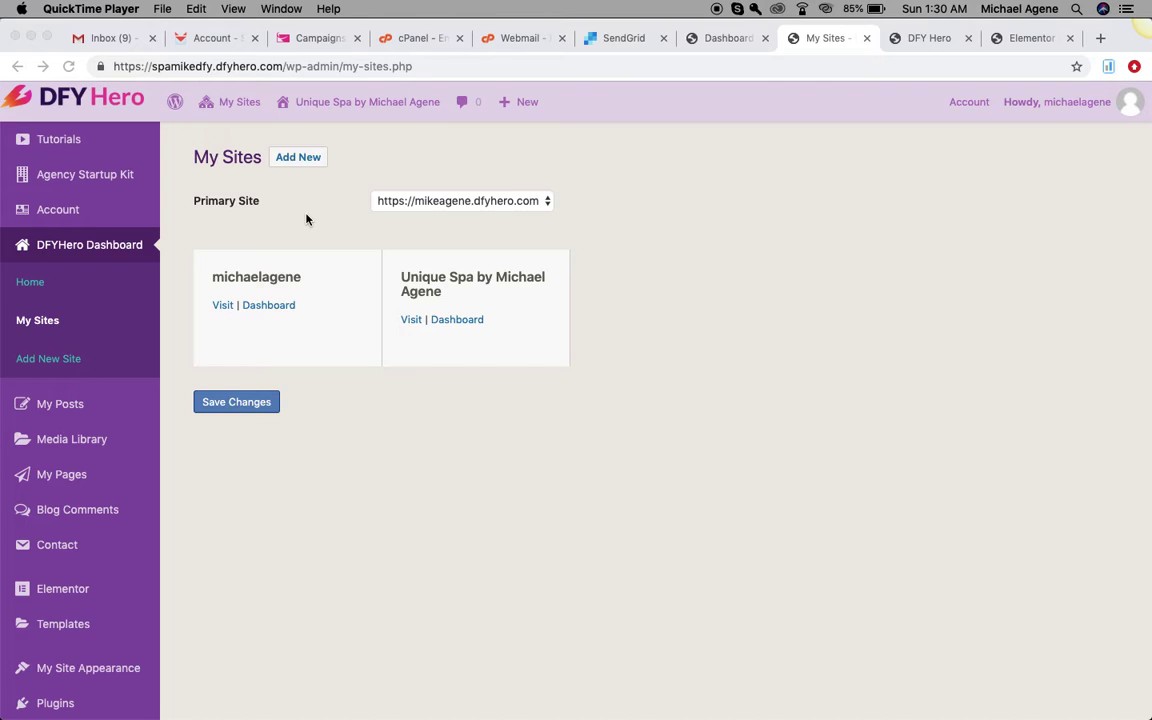
- Open the All Users list under My Users in the DFY Hero dashboard
scroll(306, 219, down, 3)
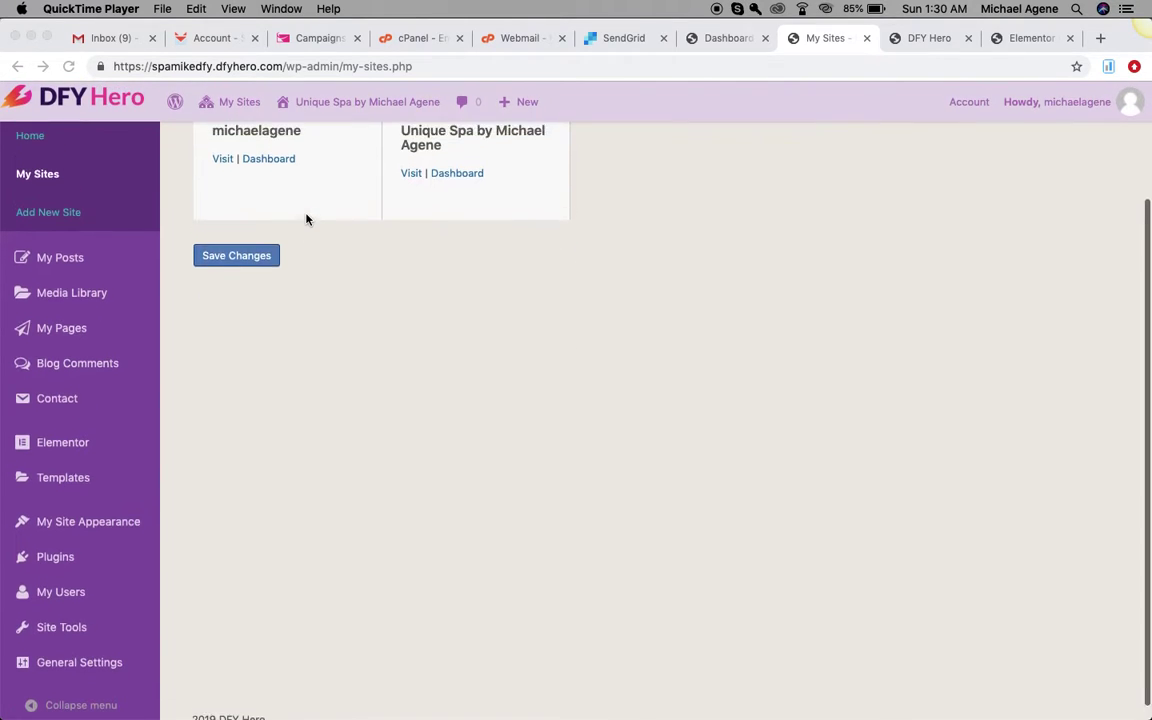
scroll(306, 219, up, 3)
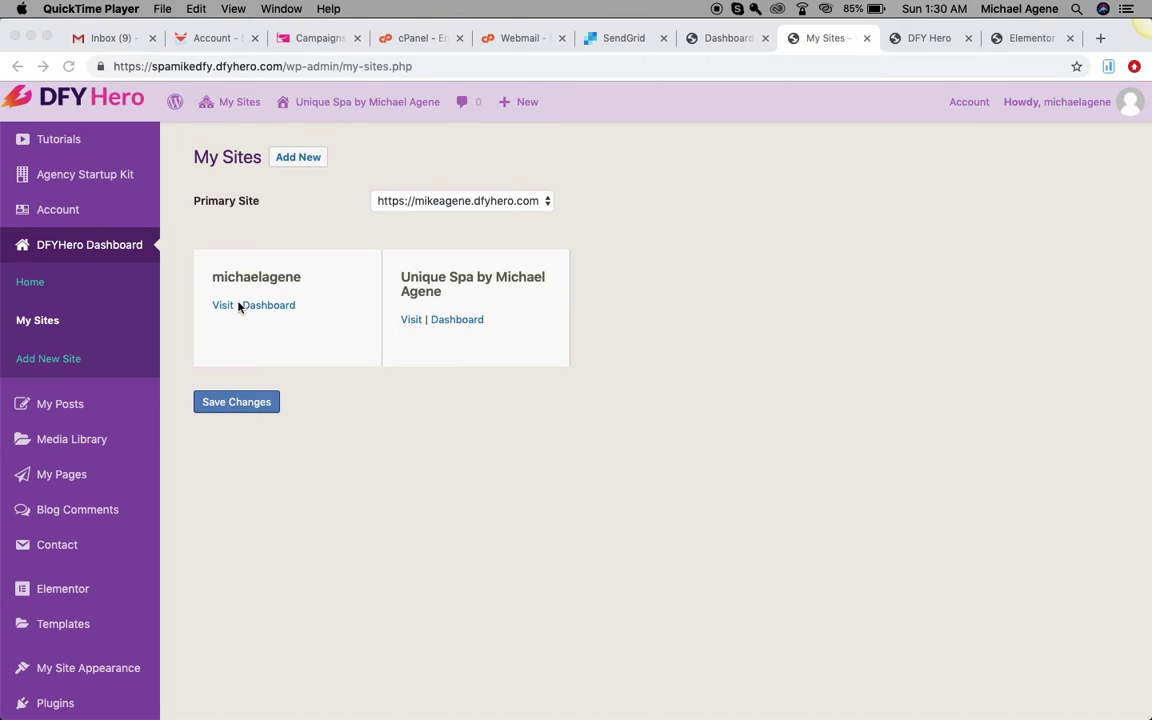
click(198, 568)
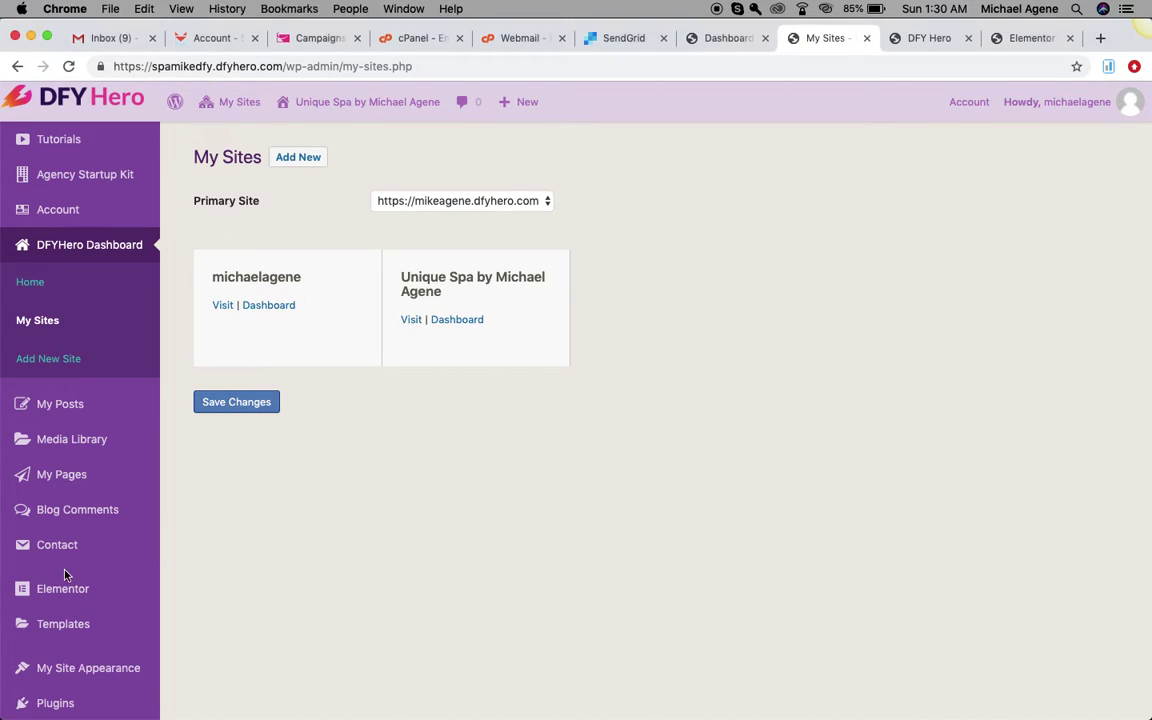
scroll(64, 527, down, 3)
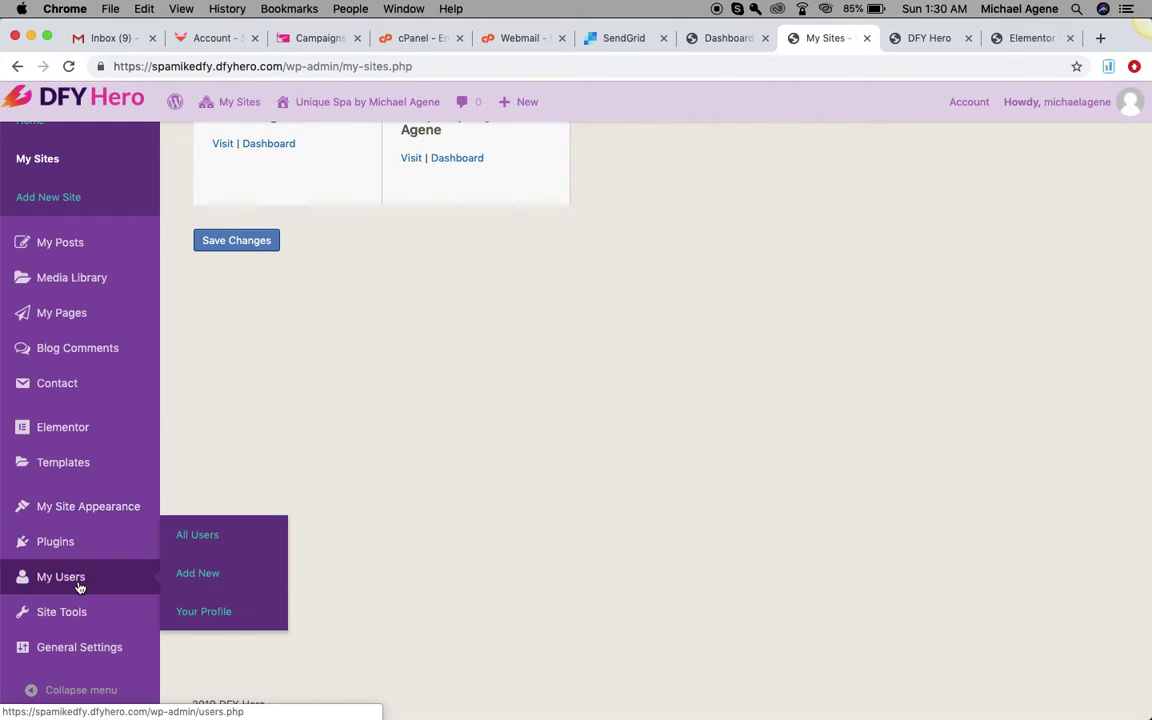
mouse_move(61, 577)
click(202, 542)
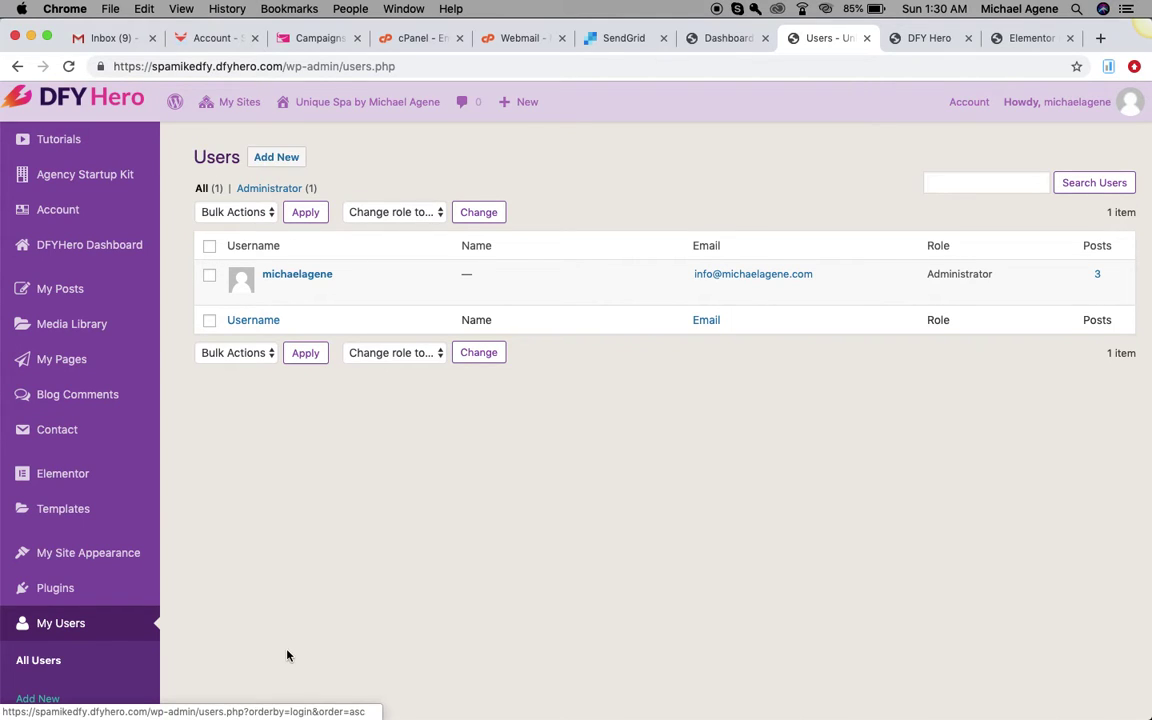
- Review the single administrator account and start adding a new user
scroll(105, 630, down, 2)
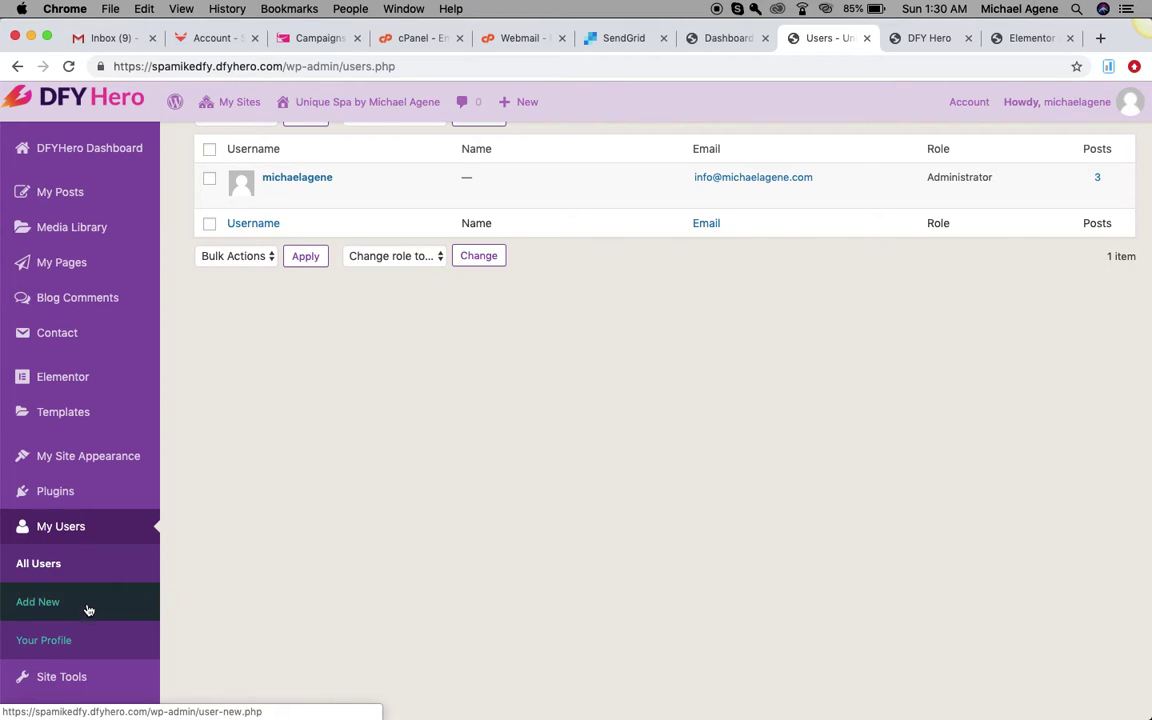
scroll(339, 445, up, 1)
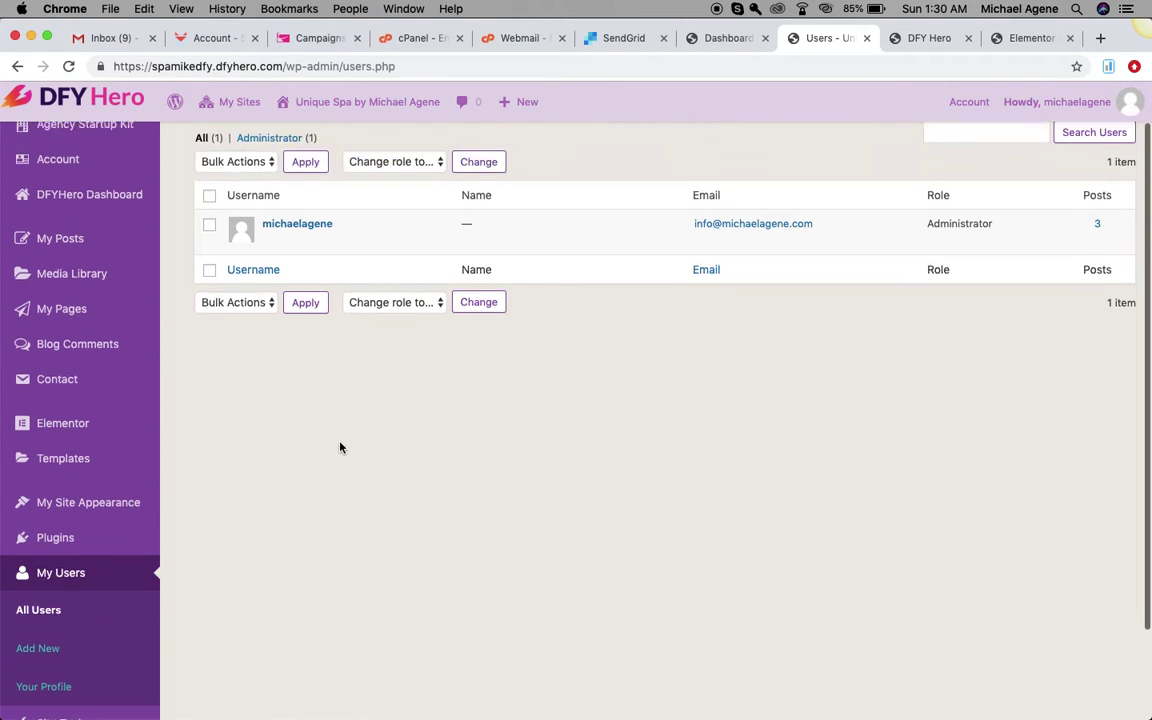
scroll(330, 420, up, 1)
click(276, 157)
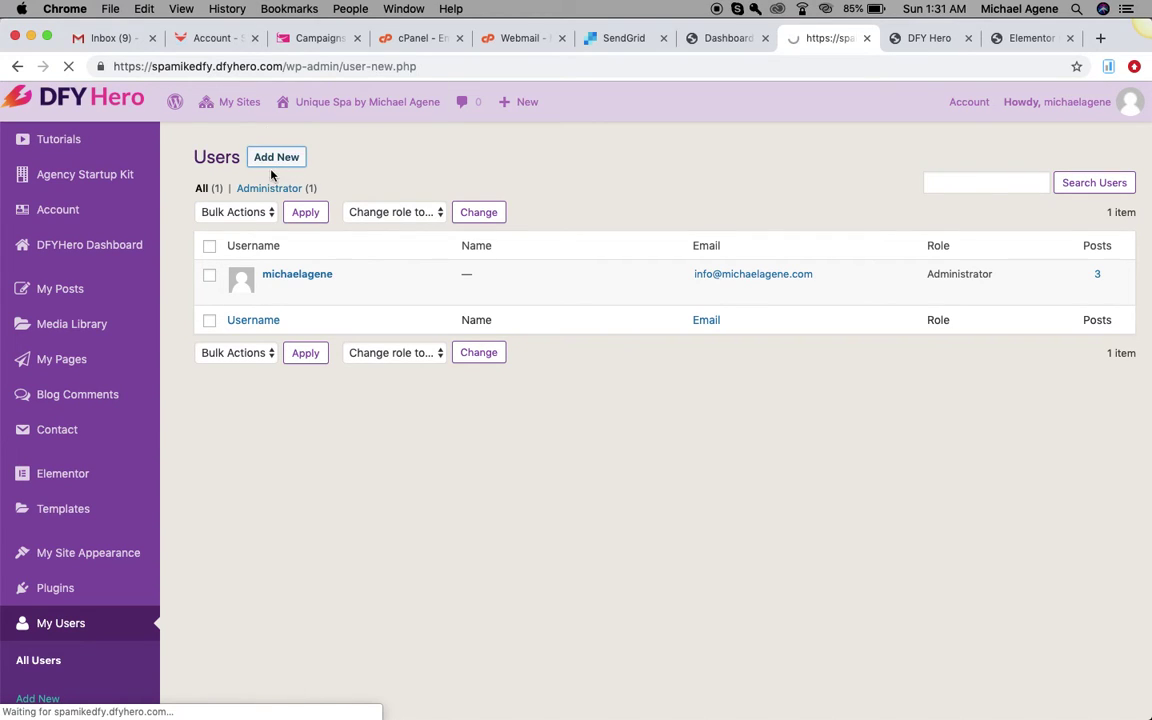
- Enter the new user's chosen username on the Add New User form
scroll(499, 290, down, 1)
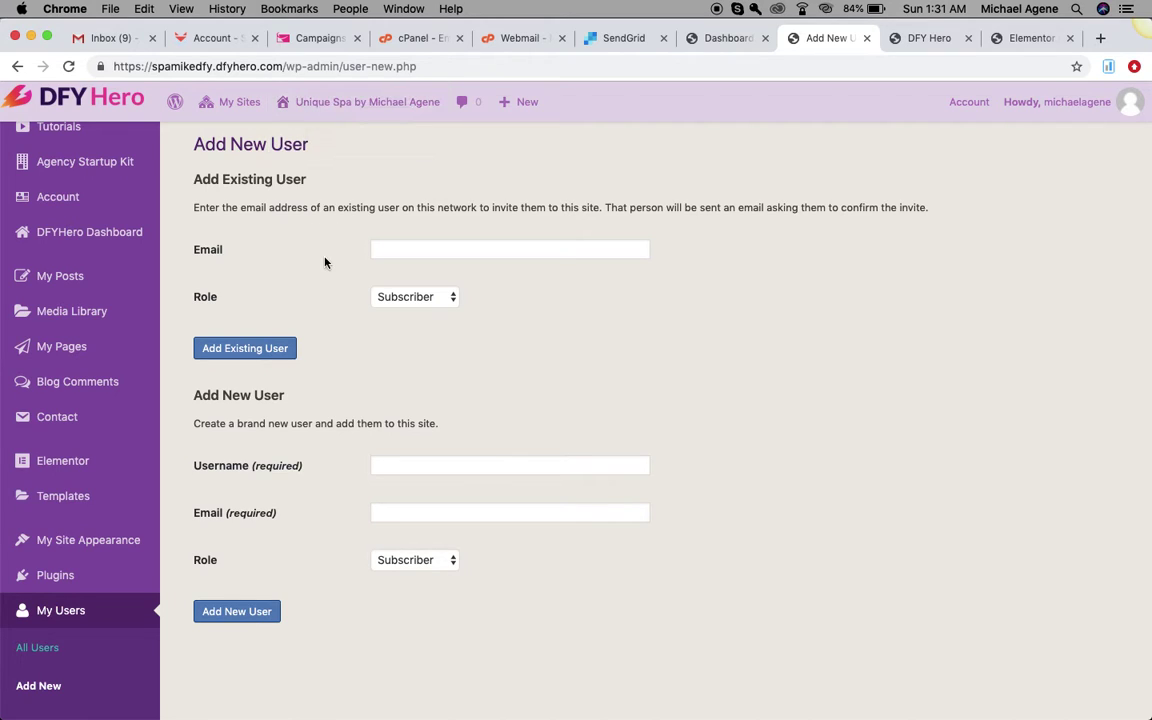
scroll(323, 295, up, 1)
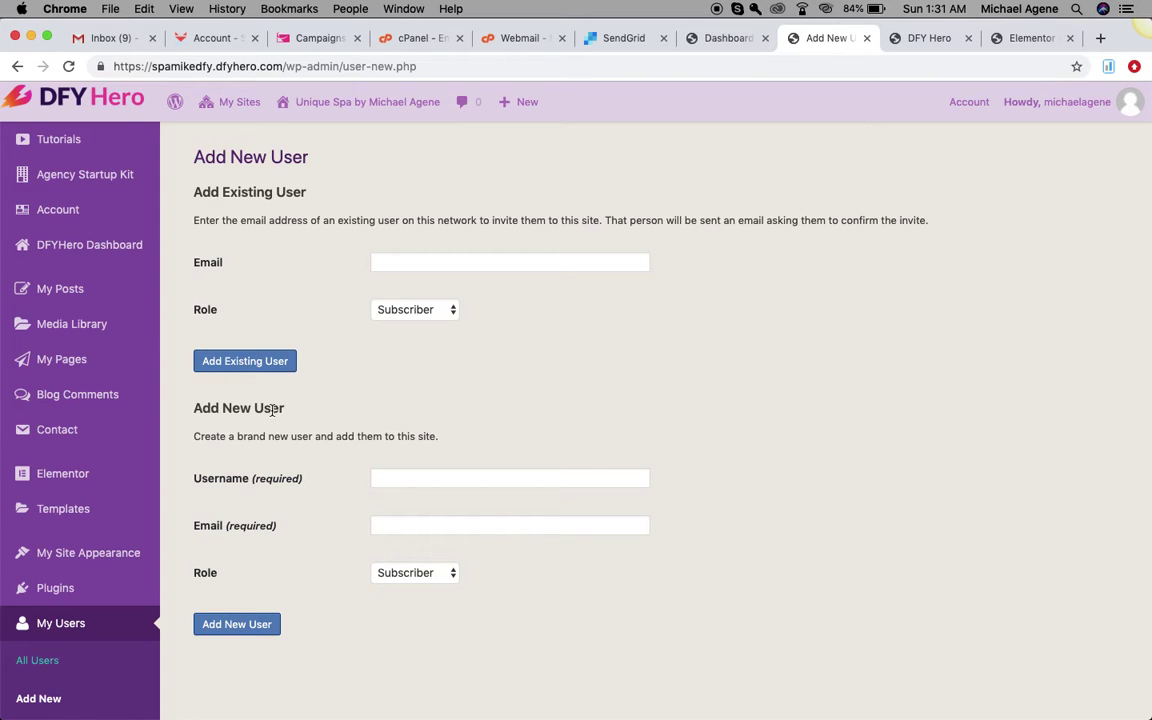
scroll(211, 432, down, 3)
scroll(211, 432, down, 1)
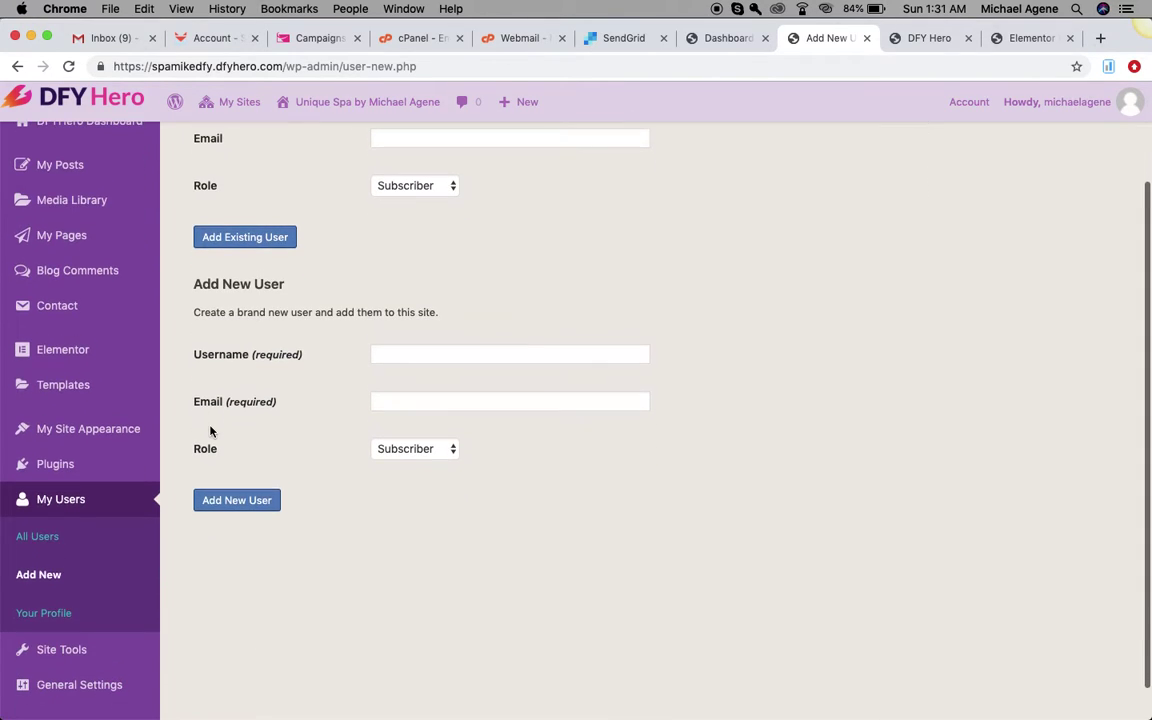
click(436, 355)
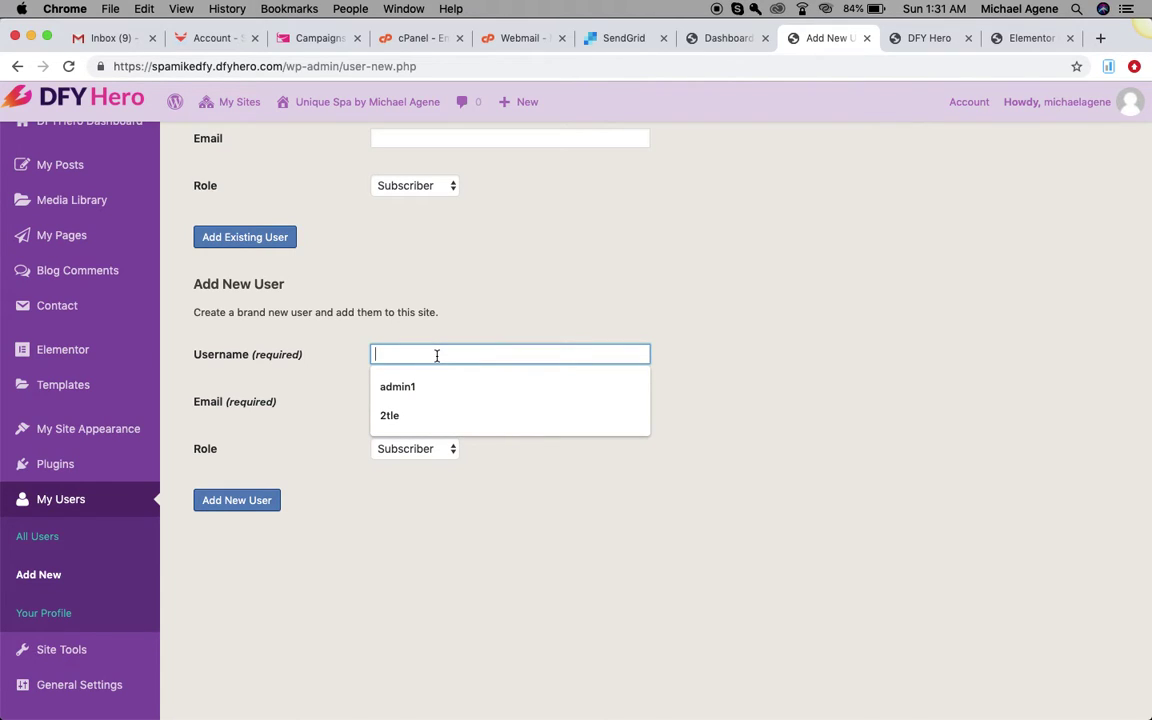
text(spam)
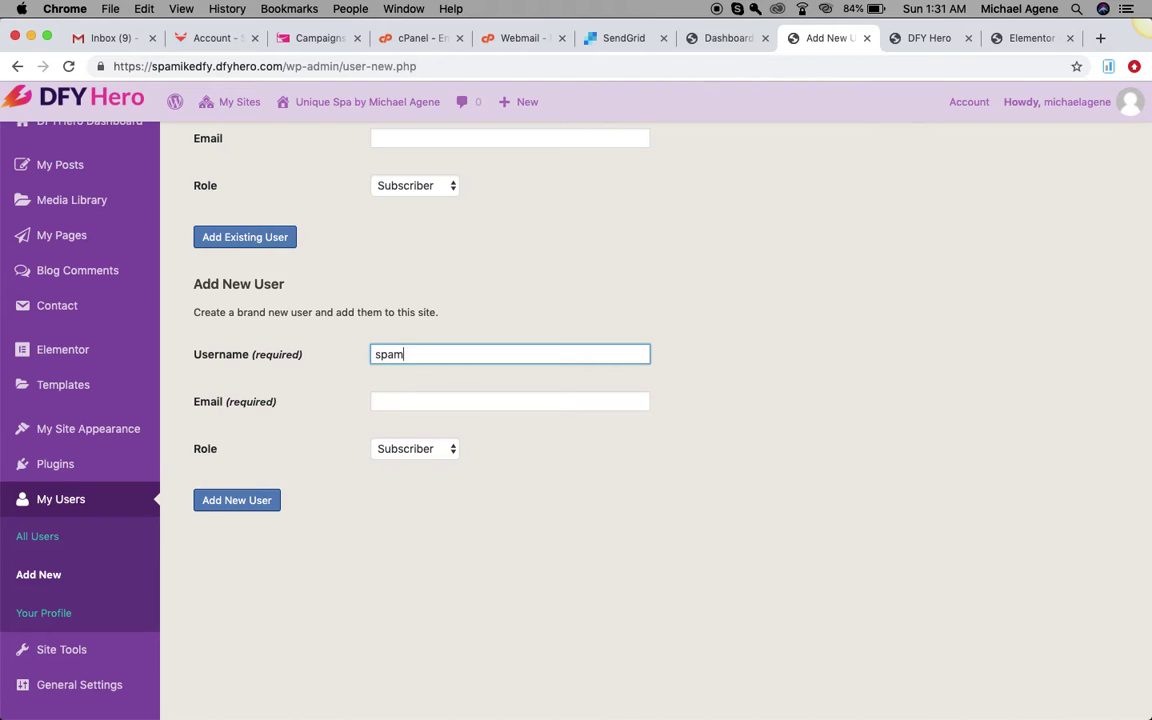
text(ikedfy)
- Fill in the new user's email address in the Email (required) field
click(450, 403)
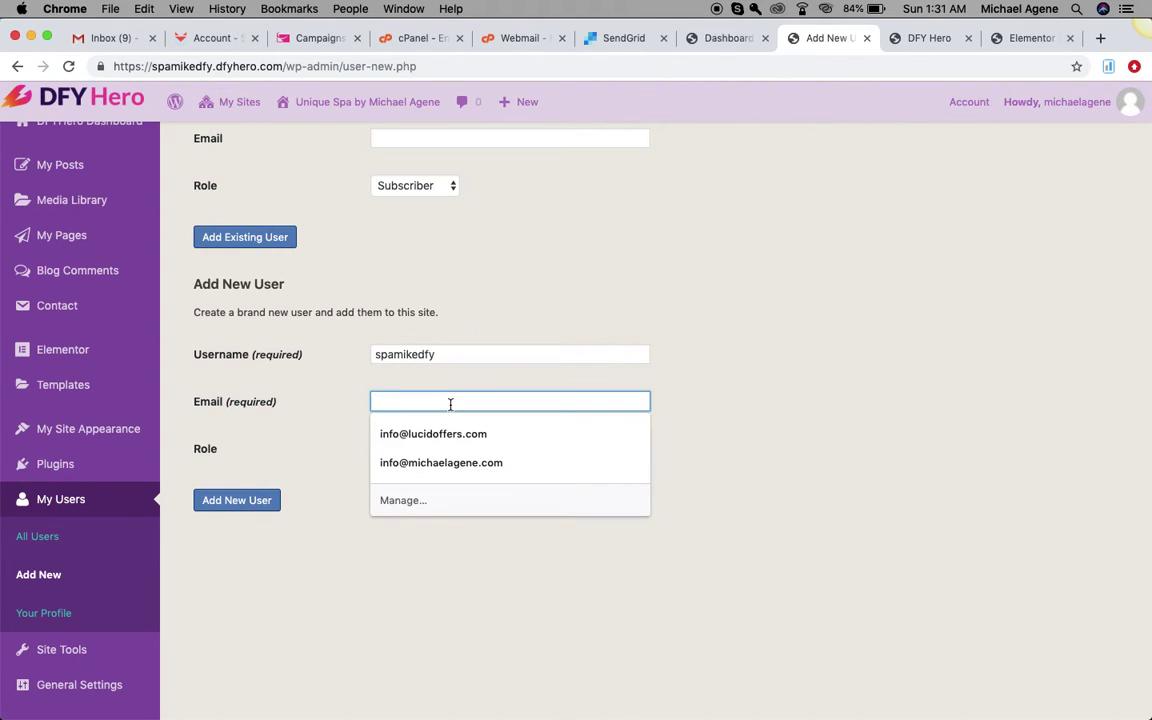
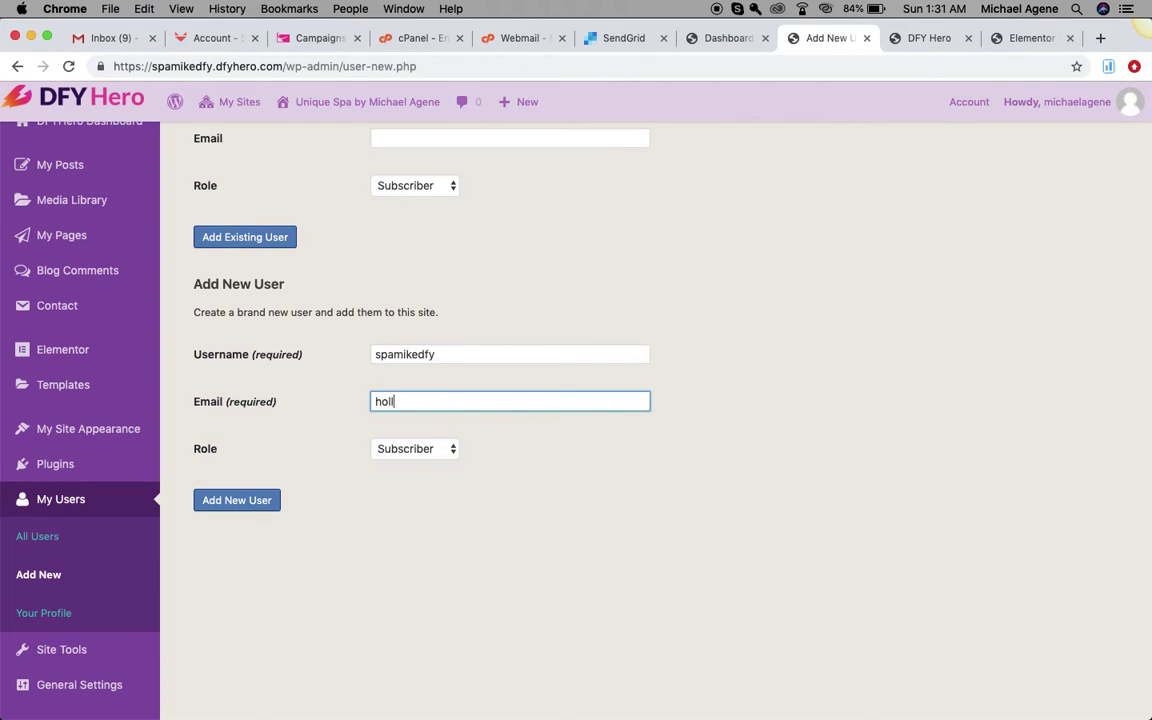
click(466, 358)
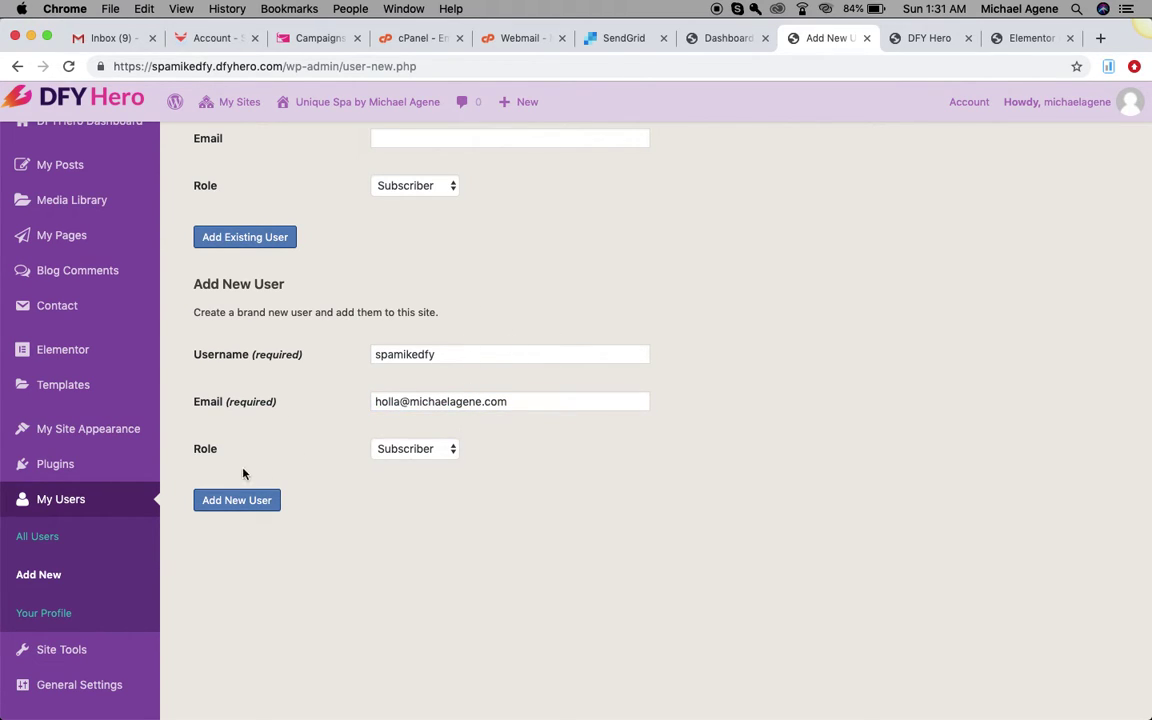
click(415, 451)
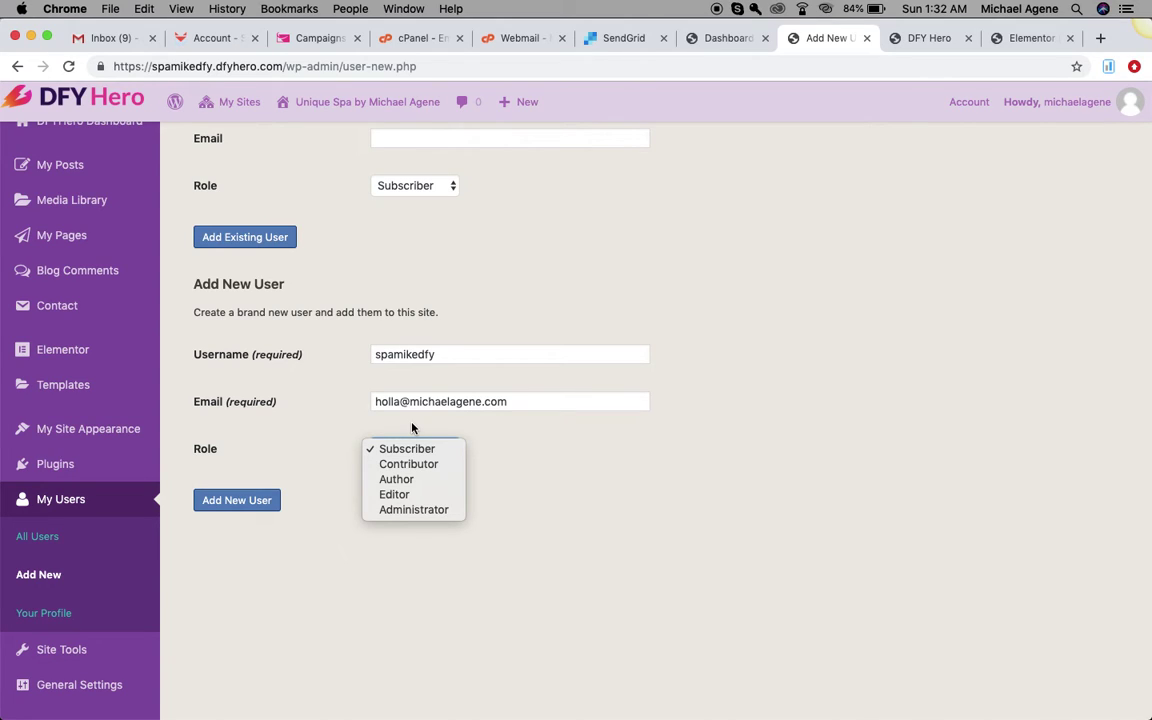
- Set the new user's role to Administrator and double-check the entered email address
click(415, 511)
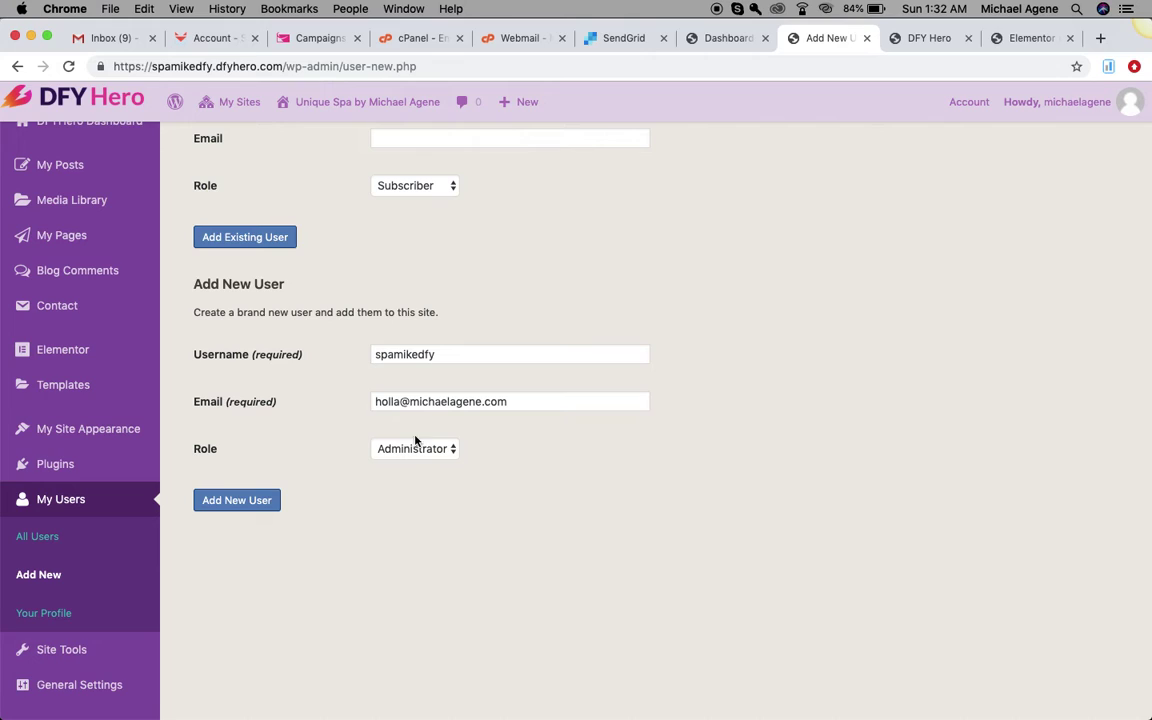
click(420, 449)
click(421, 452)
click(380, 474)
click(409, 401)
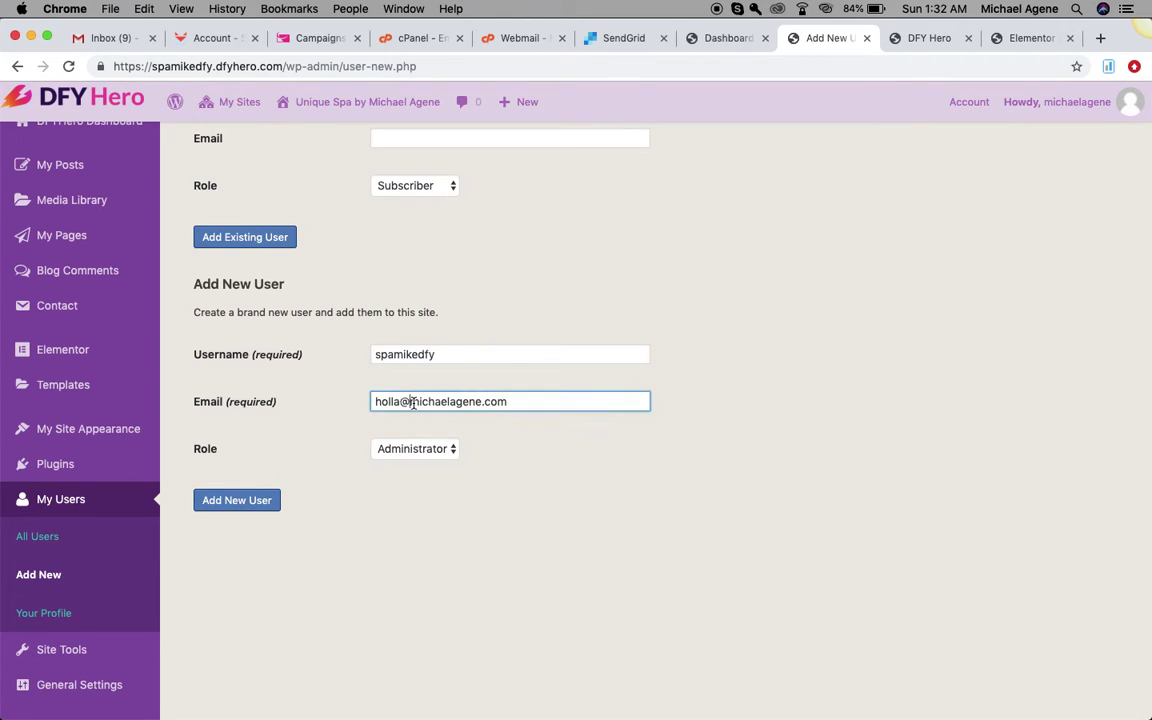
click(517, 400)
click(434, 386)
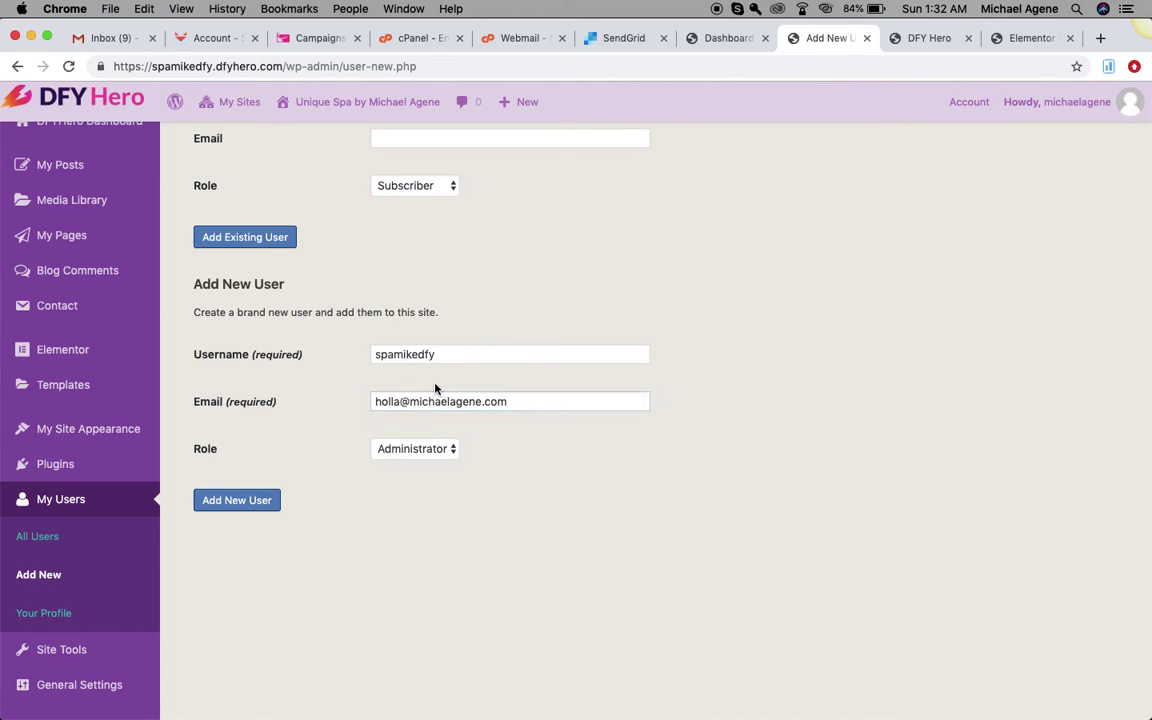
- Submit the new Administrator user, then check the Roundcube webmail inbox for the invitation
click(236, 501)
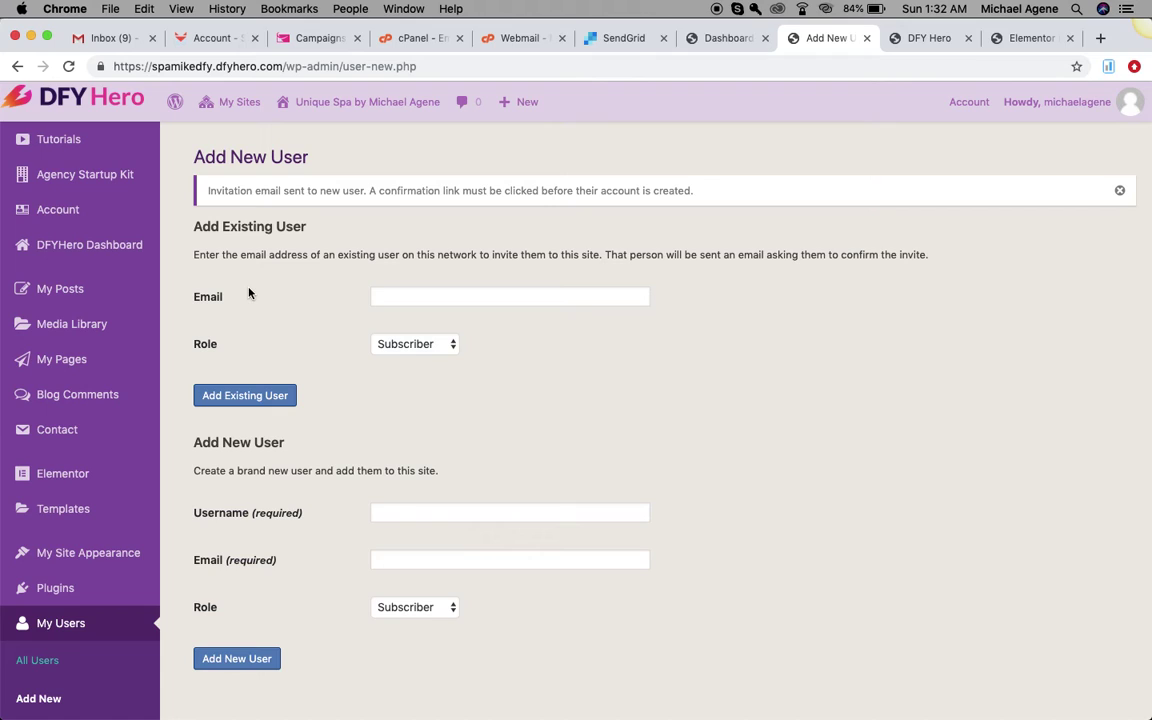
click(157, 690)
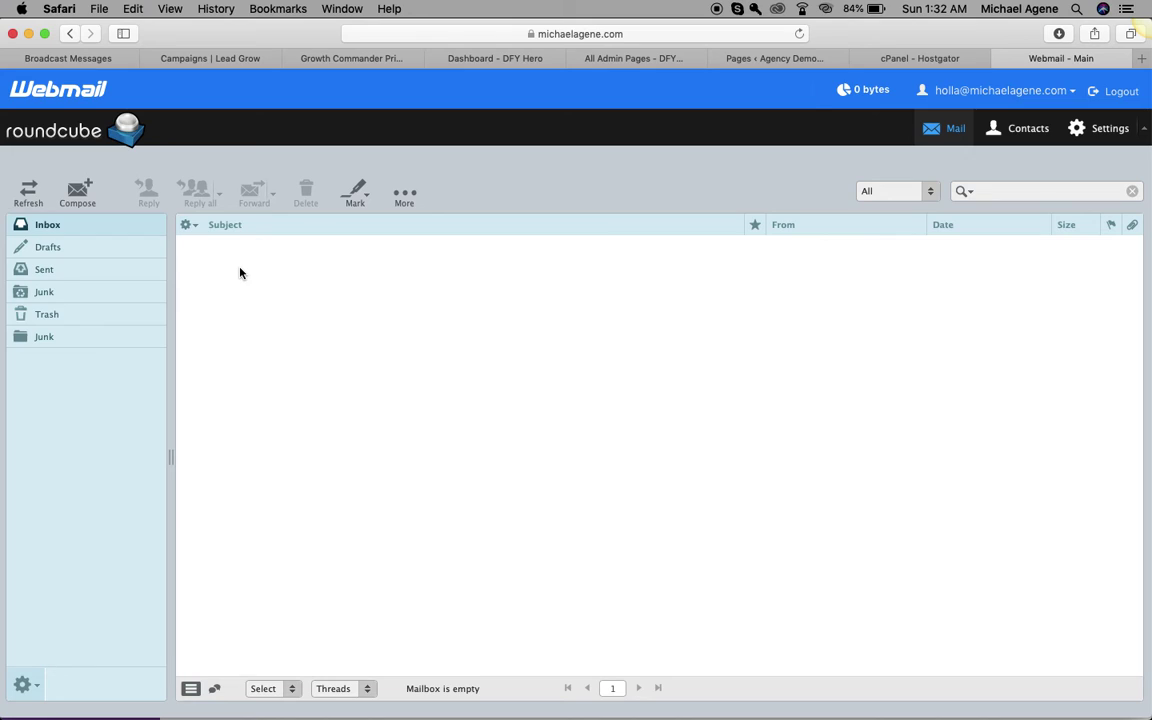
click(78, 232)
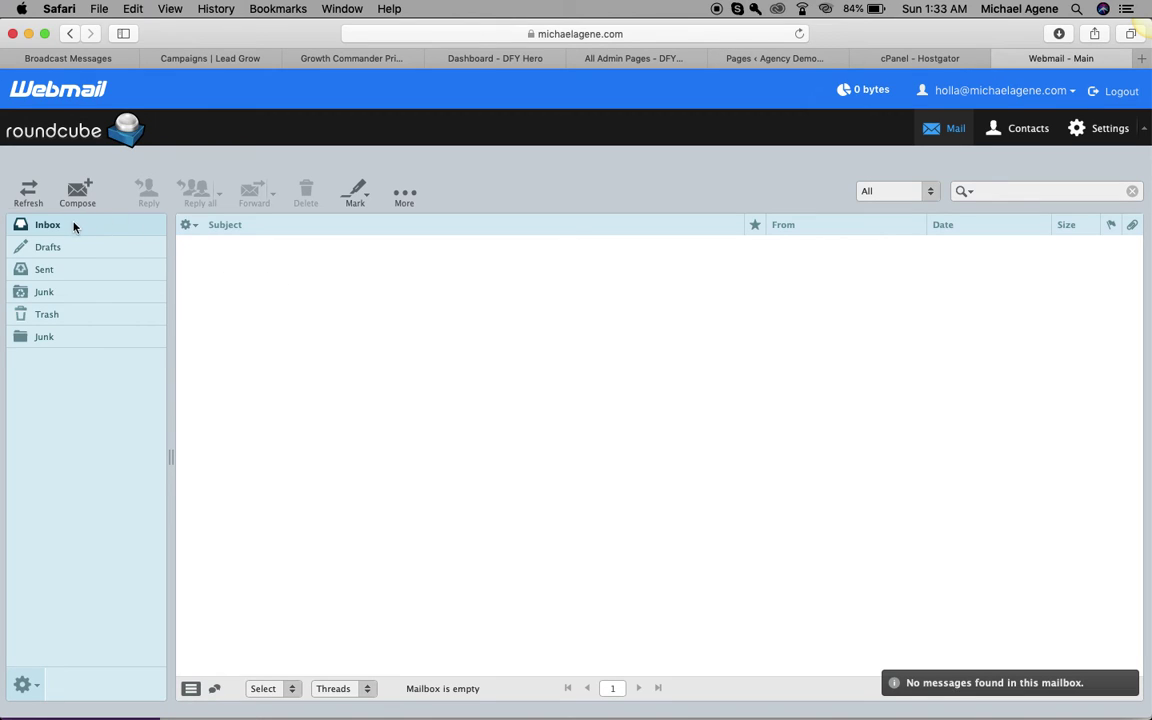
click(71, 229)
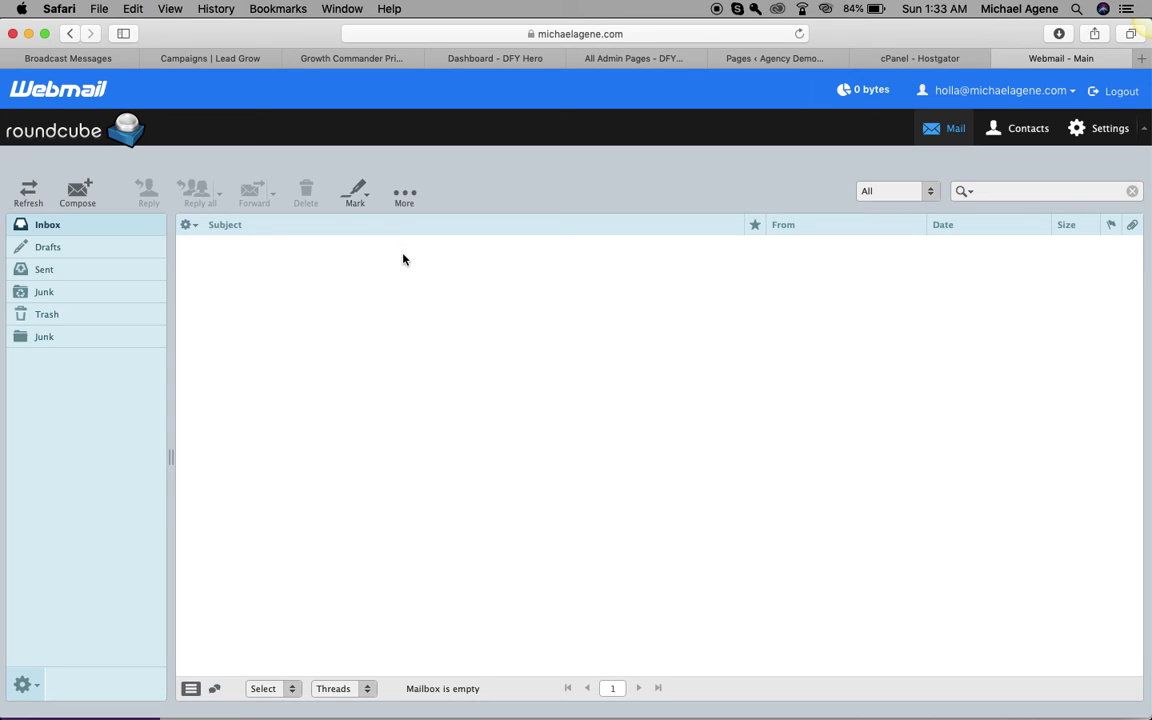
click(71, 227)
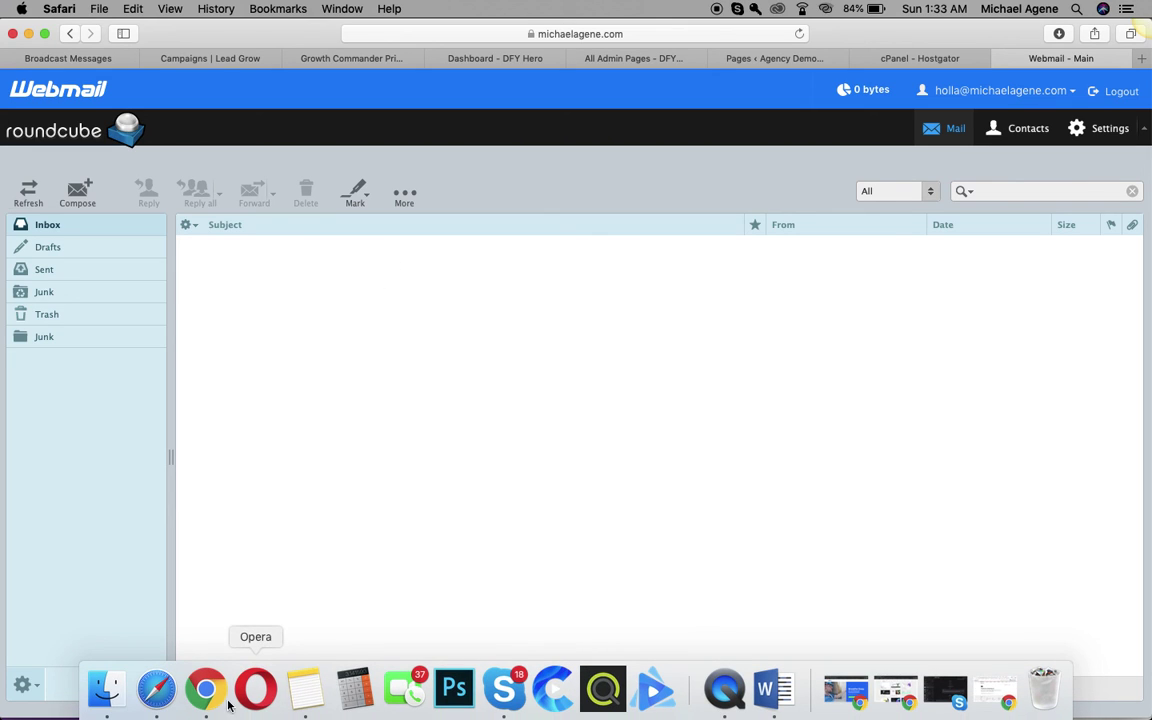
- Return to DFY Hero's Add New User page showing the invitation-sent notice
click(203, 688)
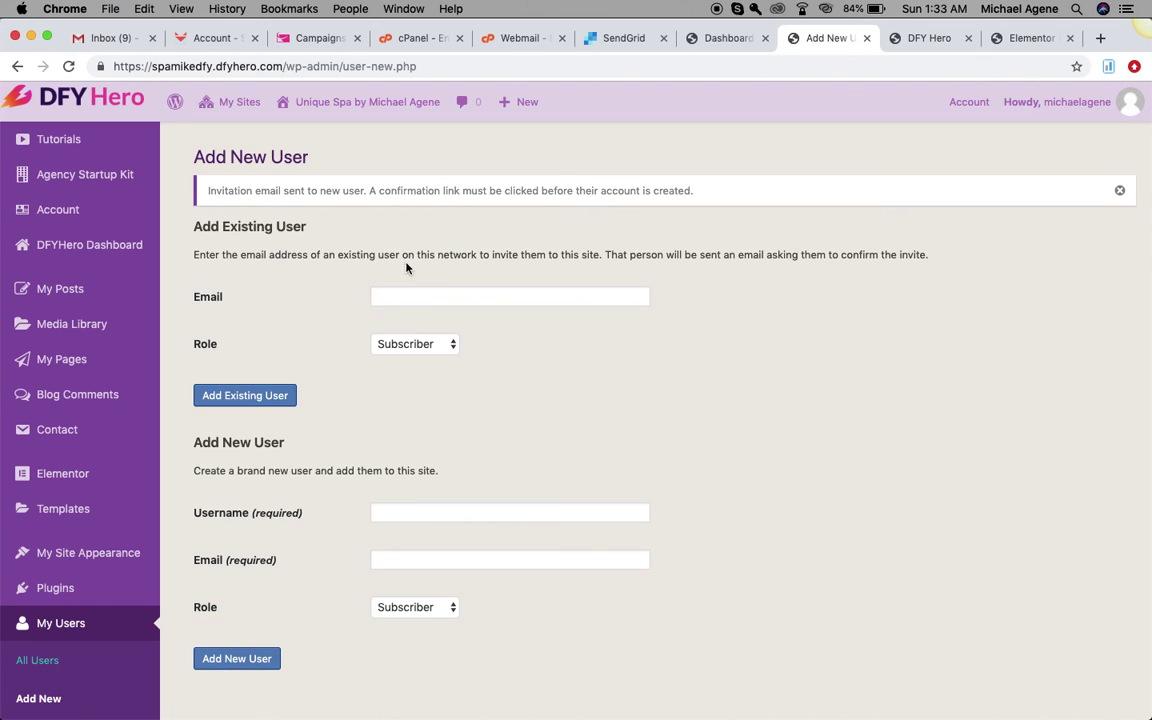